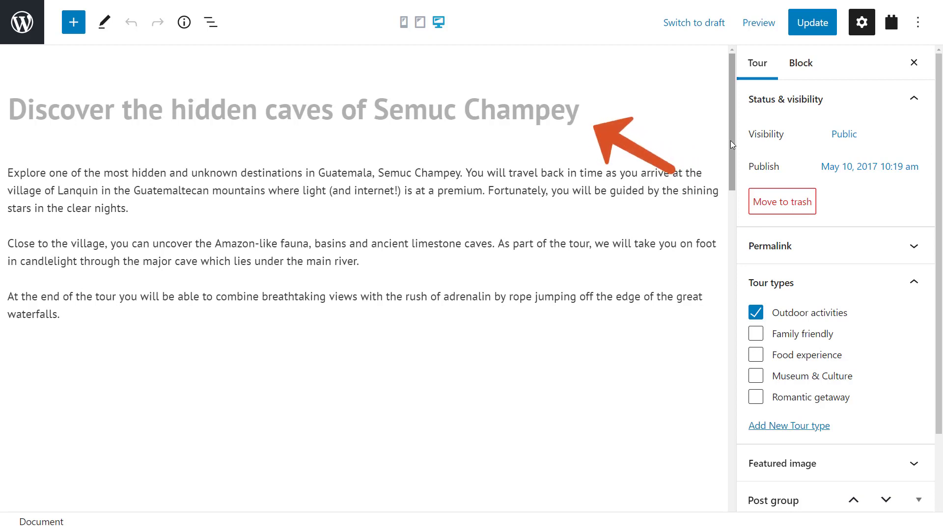
- Scroll down through the cave tour post
{"action": "left_click_drag", "start_coordinate": [729, 141], "coordinate": [726, 287]}
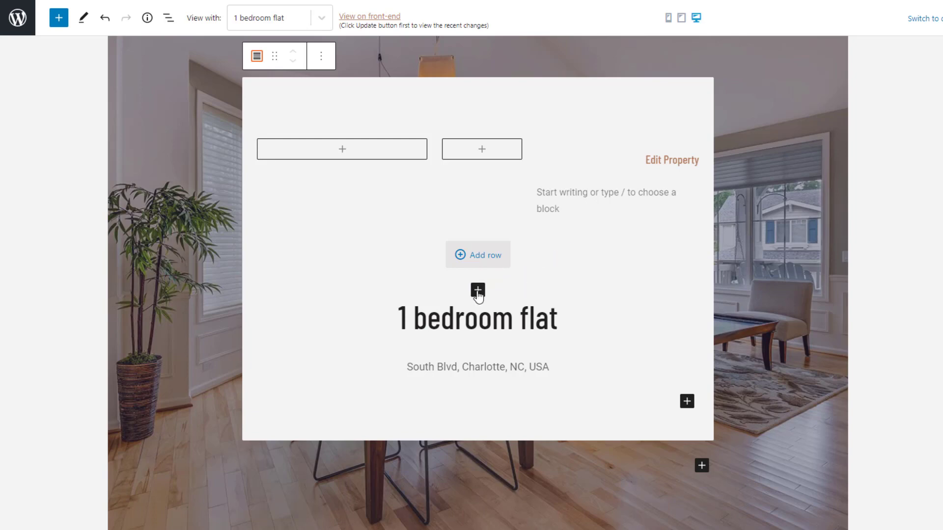
- Insert an H3 heading block above the flat's title
{"action": "left_click", "coordinate": [477, 290]}
{"action": "type", "text": "head"}
{"action": "left_click", "coordinate": [413, 388]}
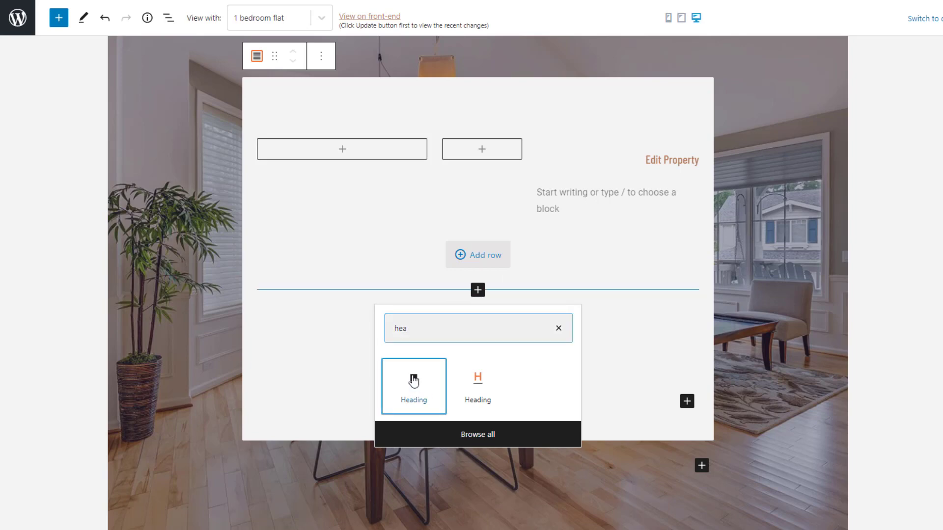
{"action": "left_click", "coordinate": [364, 270]}
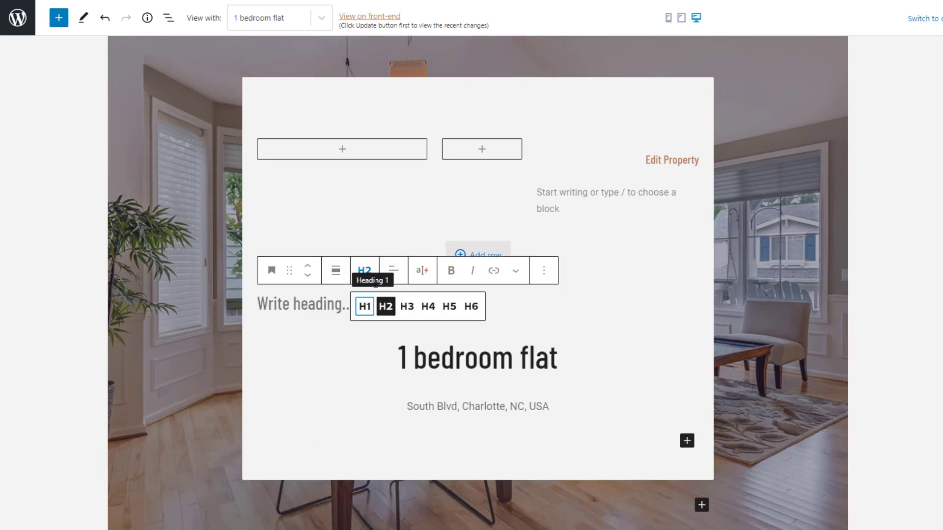
{"action": "left_click", "coordinate": [406, 307]}
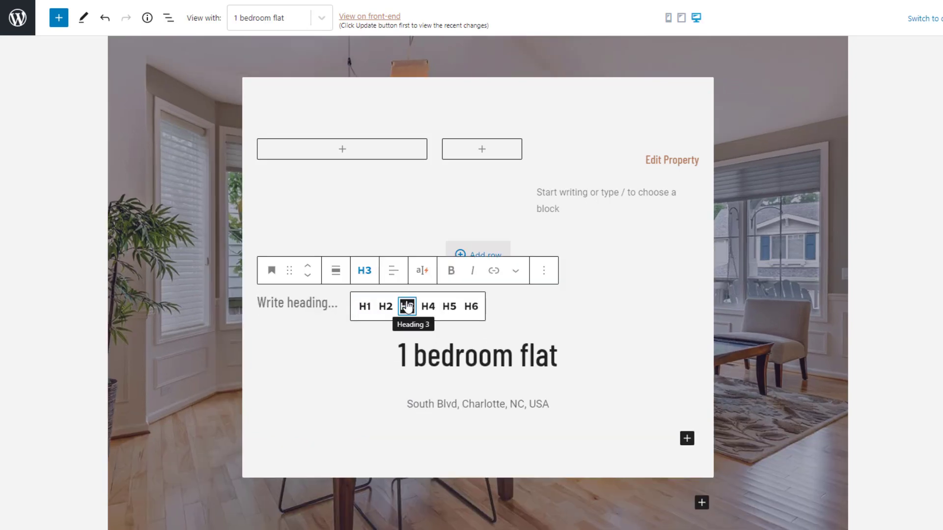
- Bind the heading to Field Group for Properties > Price, showing 1300
{"action": "left_click", "coordinate": [421, 269]}
{"action": "left_click", "coordinate": [257, 397]}
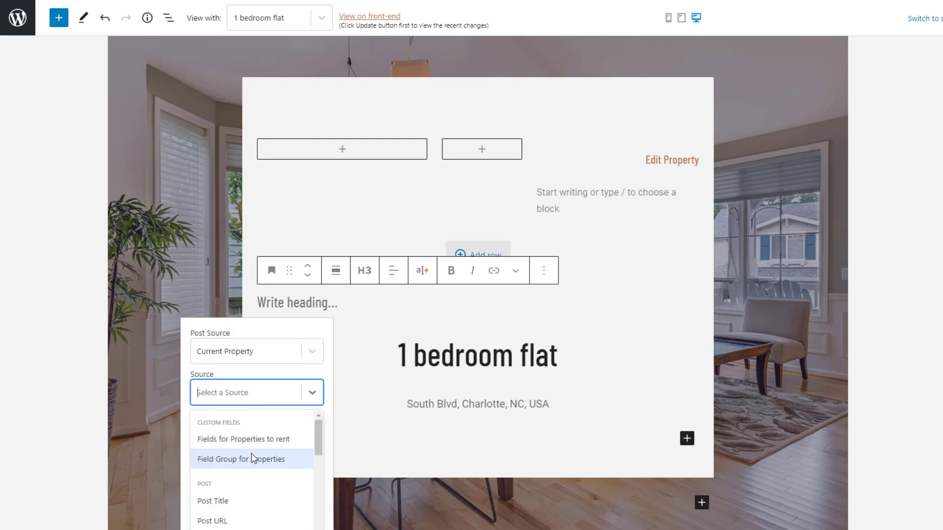
{"action": "left_click", "coordinate": [249, 456]}
{"action": "left_click", "coordinate": [251, 435]}
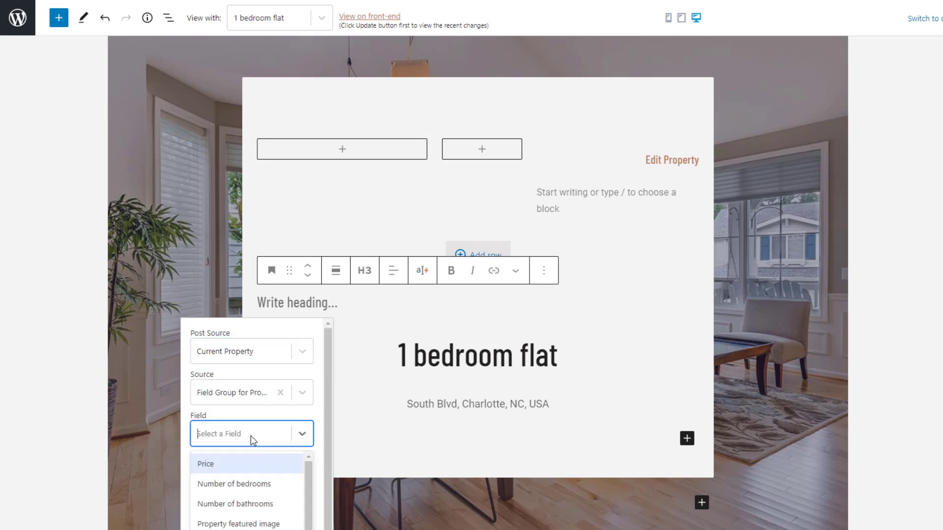
{"action": "left_click", "coordinate": [217, 463]}
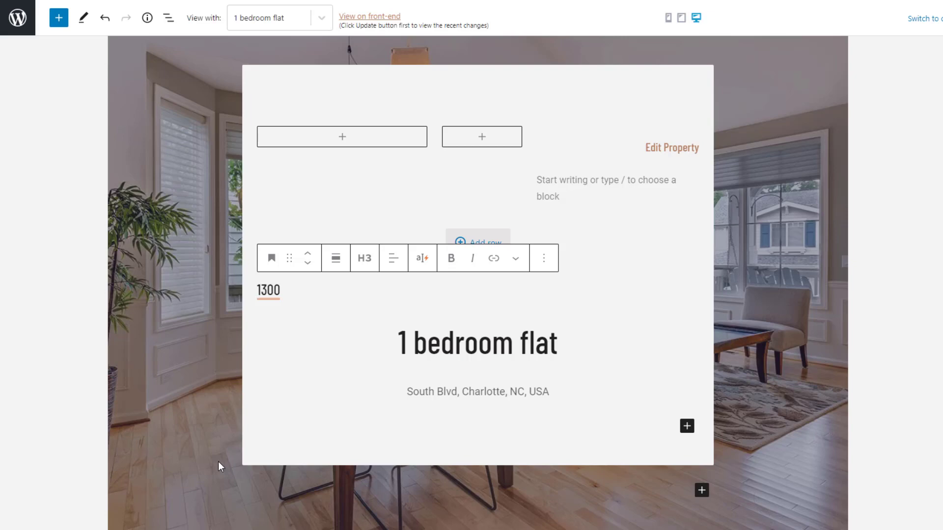
- Make the price heading read '$1300 per month' and centre-align it
{"action": "type", "text": "$1300"}
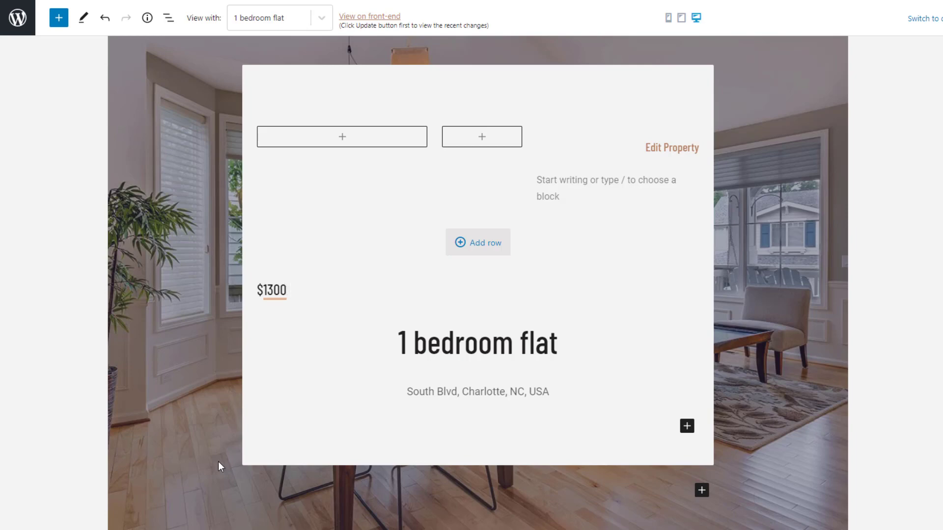
{"action": "type", "text": " per month"}
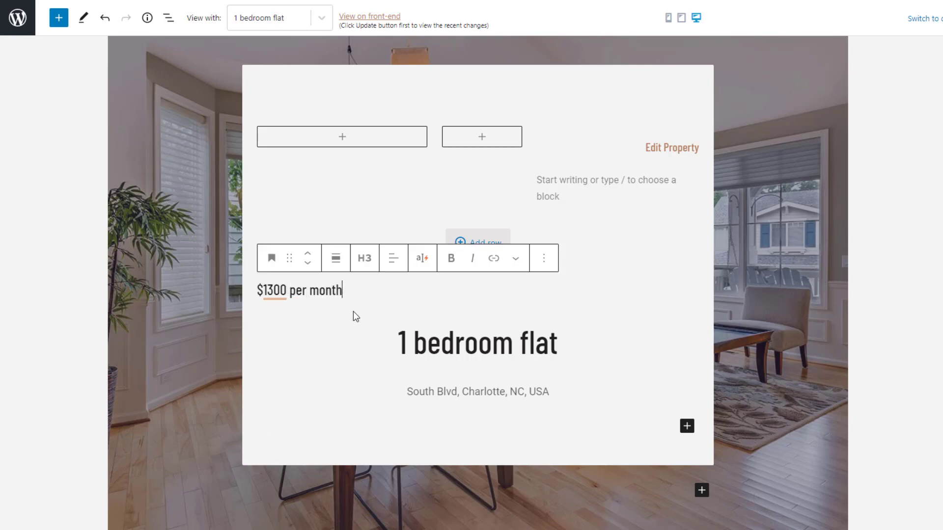
{"action": "left_click", "coordinate": [387, 259]}
{"action": "left_click", "coordinate": [420, 318]}
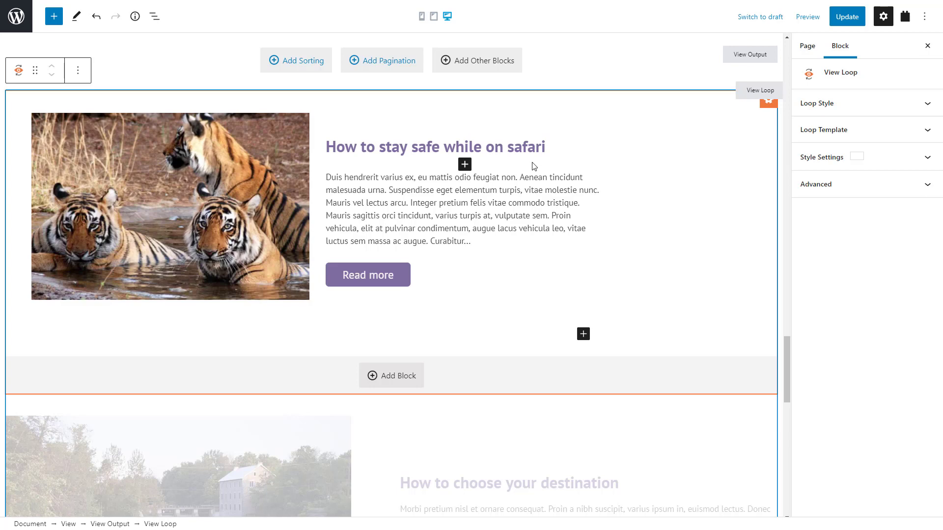
- Add a paragraph below the post title reading 'Published on'
{"action": "left_click", "coordinate": [464, 164]}
{"action": "left_click", "coordinate": [405, 253]}
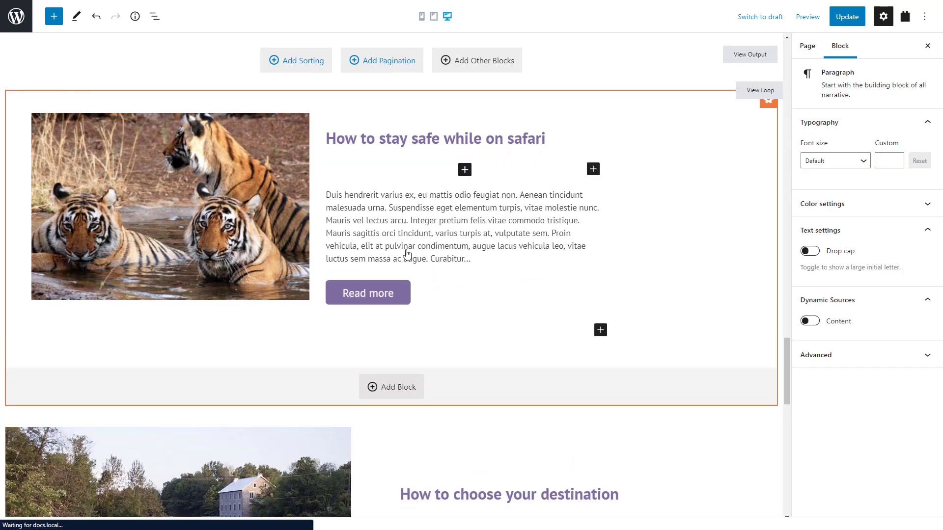
{"action": "type", "text": "Published on"}
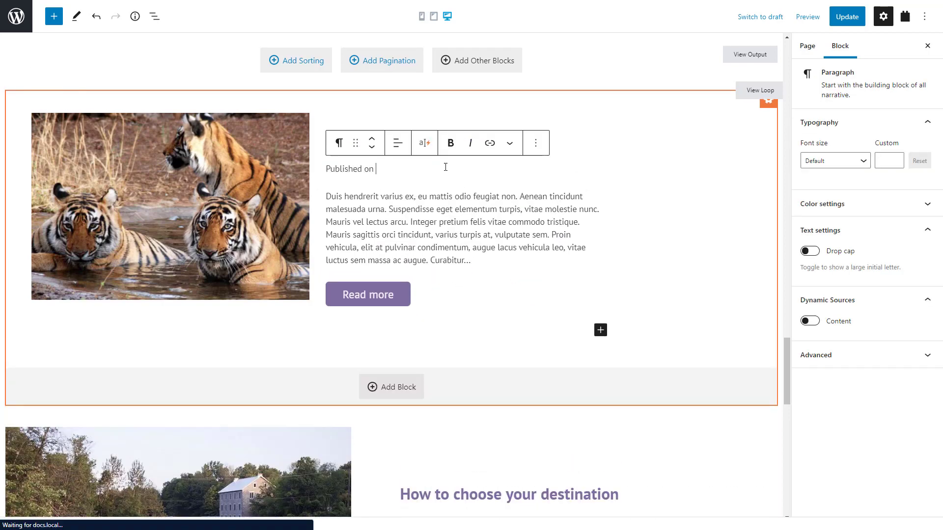
- Insert the dynamic post date in F j, Y format, showing June 7, 2019
{"action": "left_click", "coordinate": [424, 143]}
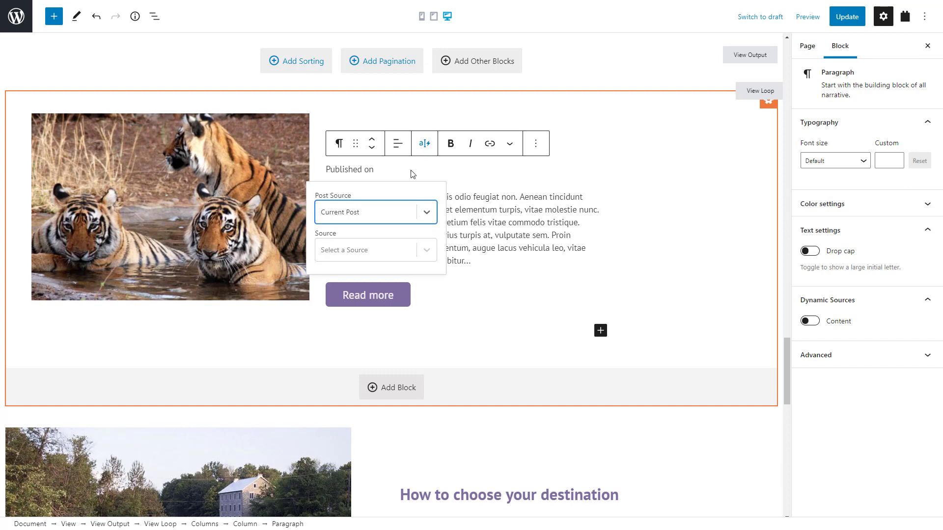
{"action": "left_click", "coordinate": [378, 254]}
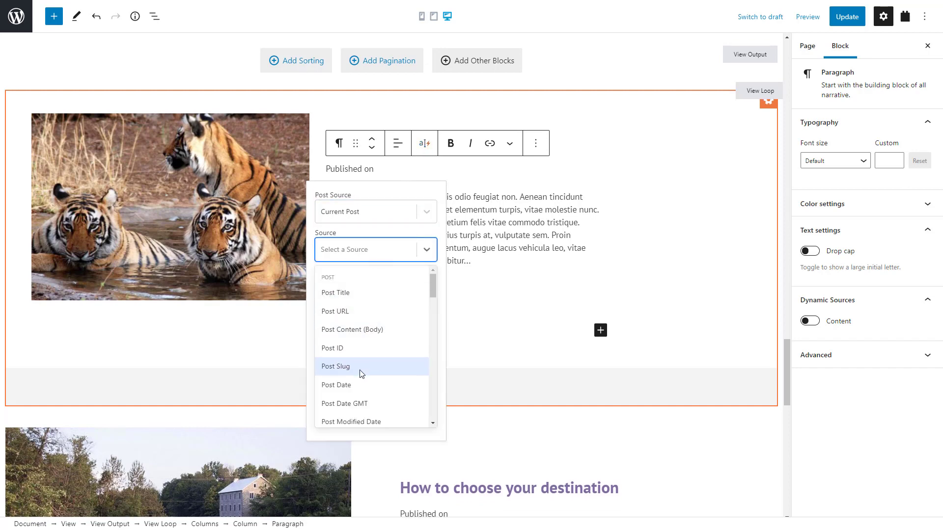
{"action": "left_click", "coordinate": [360, 385]}
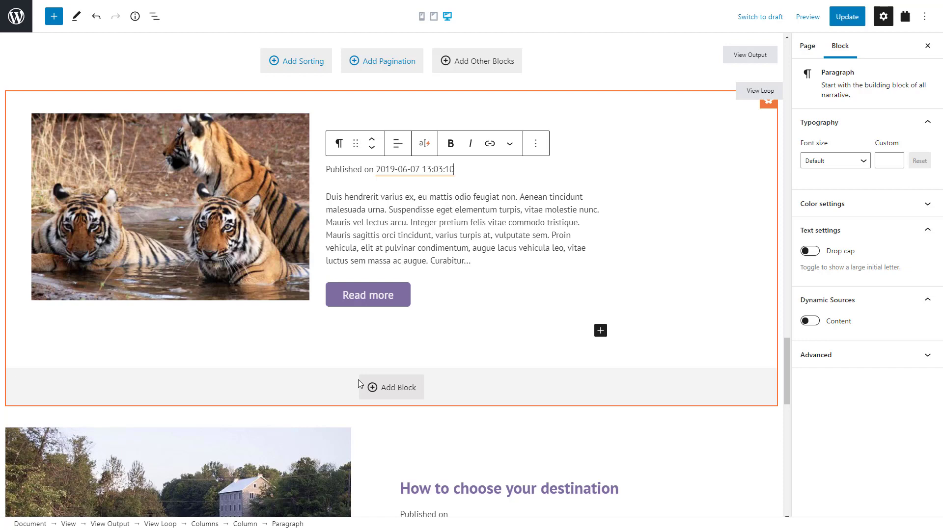
{"action": "left_click", "coordinate": [408, 172]}
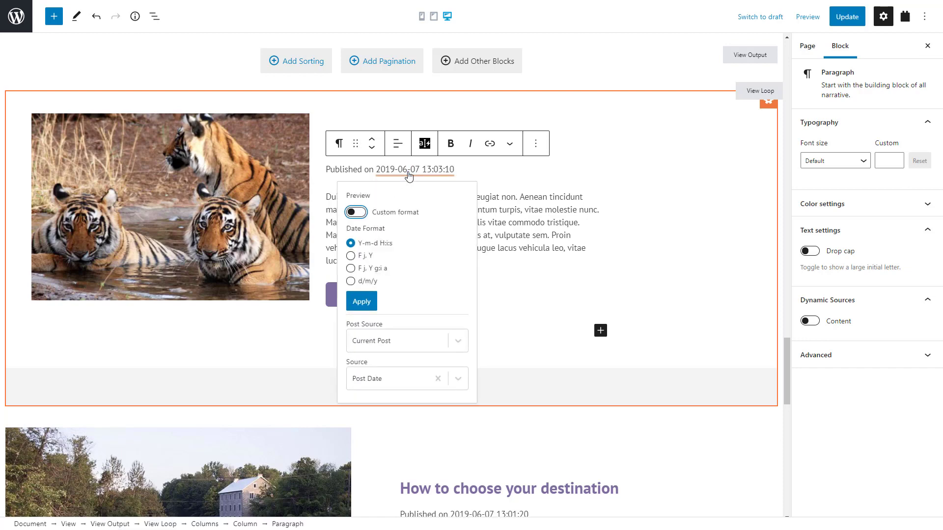
{"action": "left_click", "coordinate": [369, 256]}
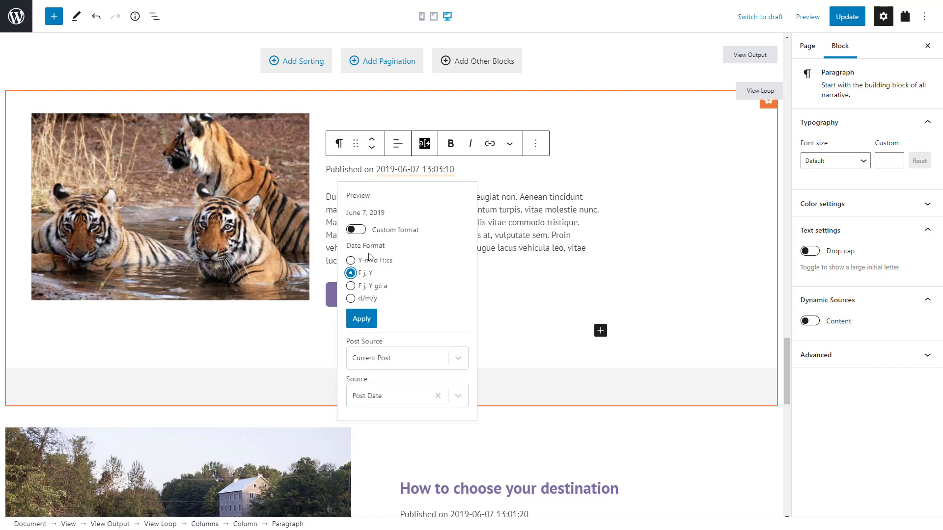
{"action": "left_click", "coordinate": [364, 319]}
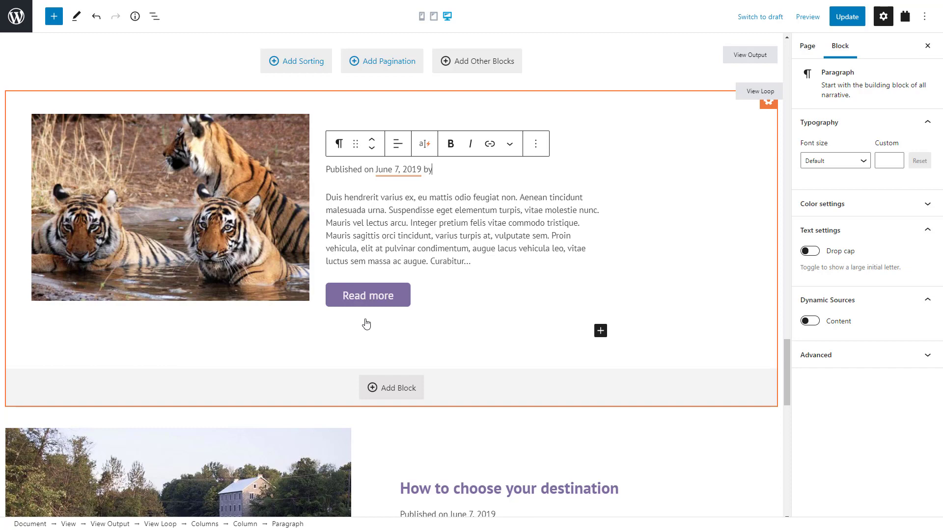
- Insert the dynamic Author First Name after 'by'
{"action": "left_click", "coordinate": [426, 145]}
{"action": "left_click", "coordinate": [427, 251]}
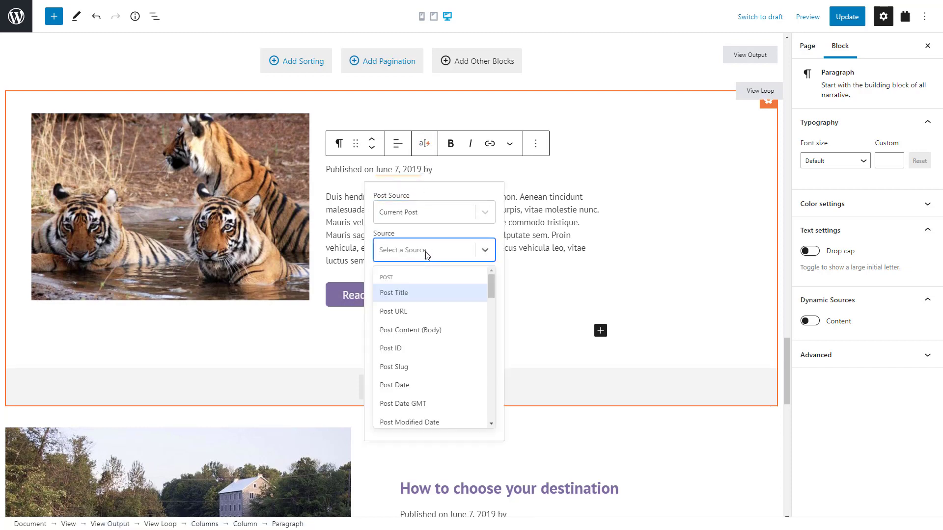
{"action": "scroll", "coordinate": [421, 331], "scroll_direction": "down", "scroll_amount": 5}
{"action": "scroll", "coordinate": [420, 329], "scroll_direction": "down", "scroll_amount": 2}
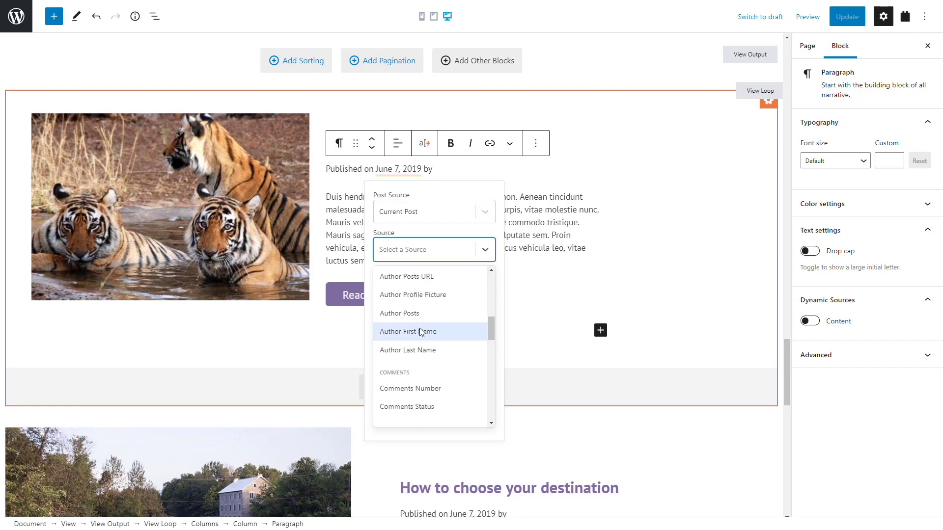
{"action": "left_click", "coordinate": [419, 329]}
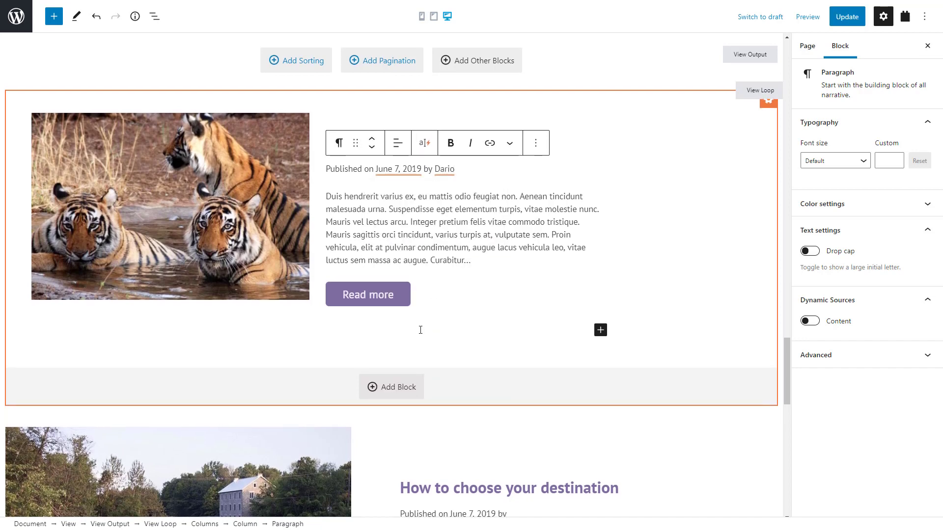
- Add the Author Last Name after the first name and bring up the paragraph's block actions
{"action": "left_click", "coordinate": [425, 145]}
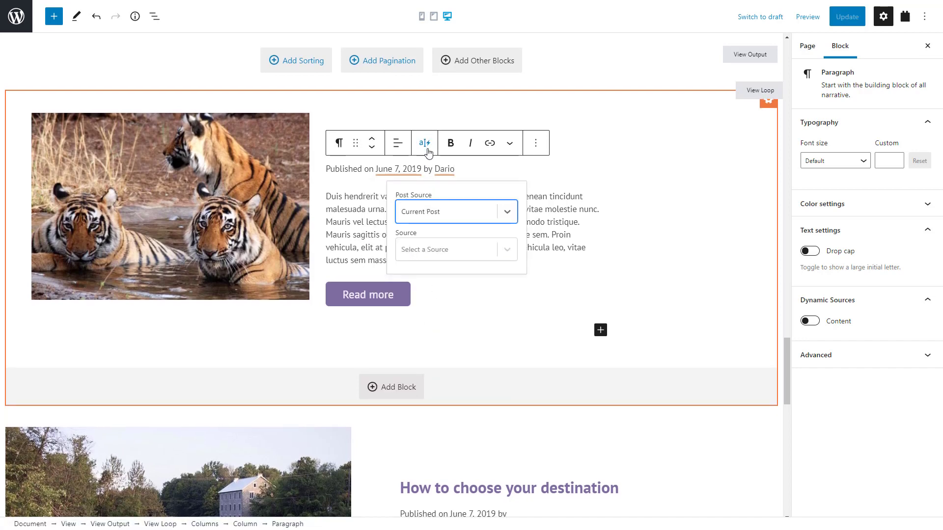
{"action": "left_click", "coordinate": [434, 246]}
{"action": "scroll", "coordinate": [434, 344], "scroll_direction": "down", "scroll_amount": 6}
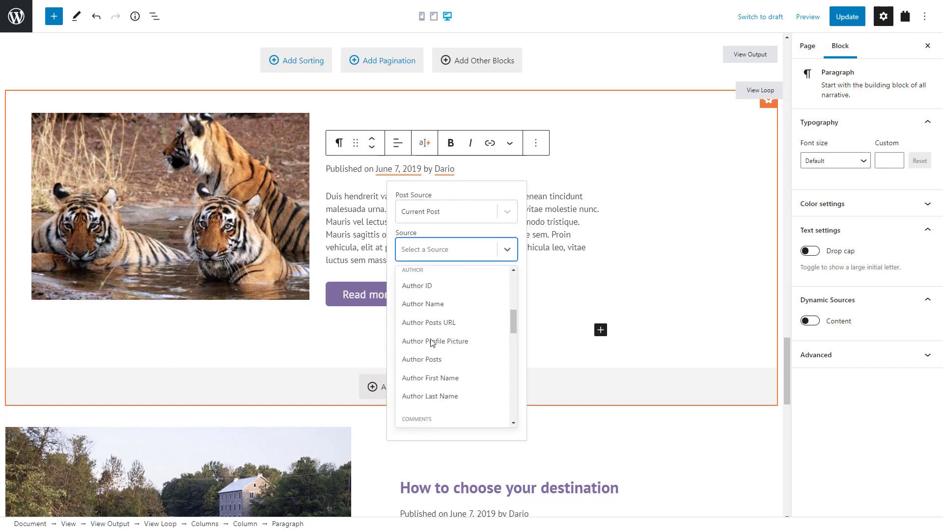
{"action": "left_click", "coordinate": [434, 350]}
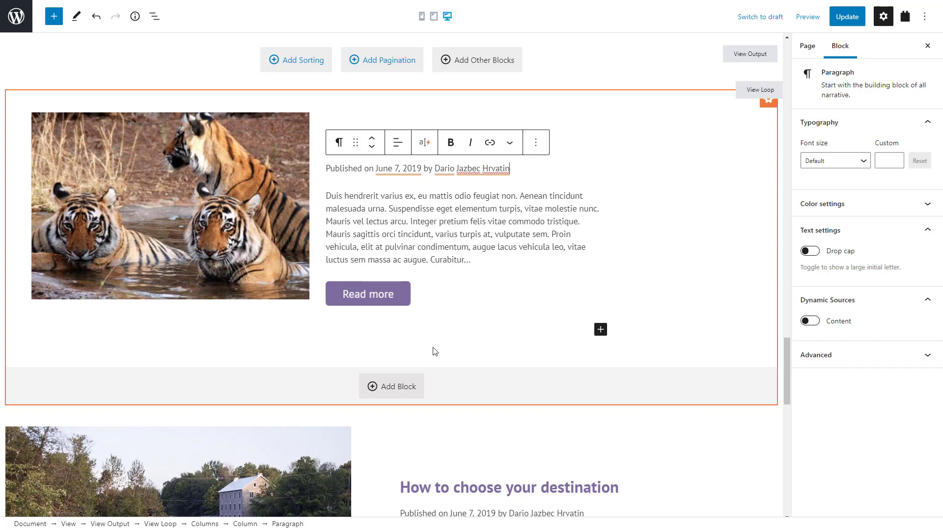
{"action": "left_click", "coordinate": [837, 205]}
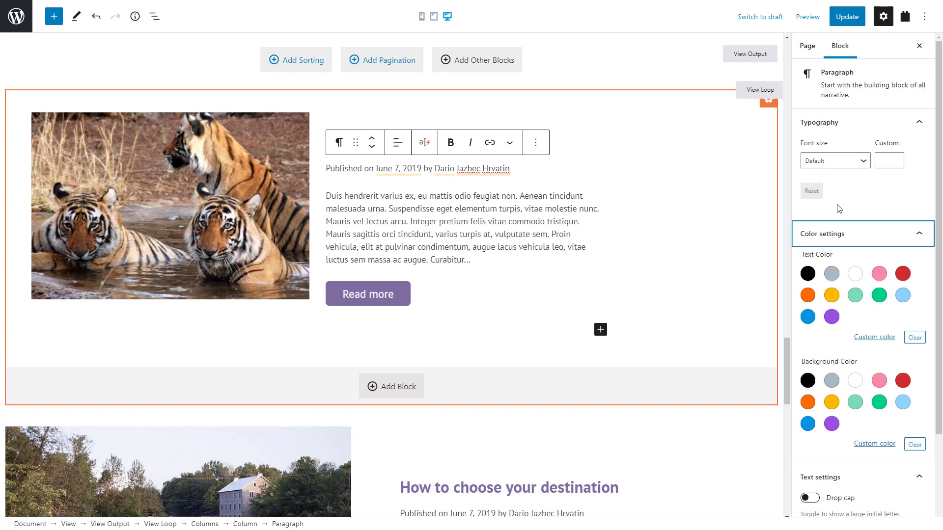
{"action": "left_click", "coordinate": [536, 142]}
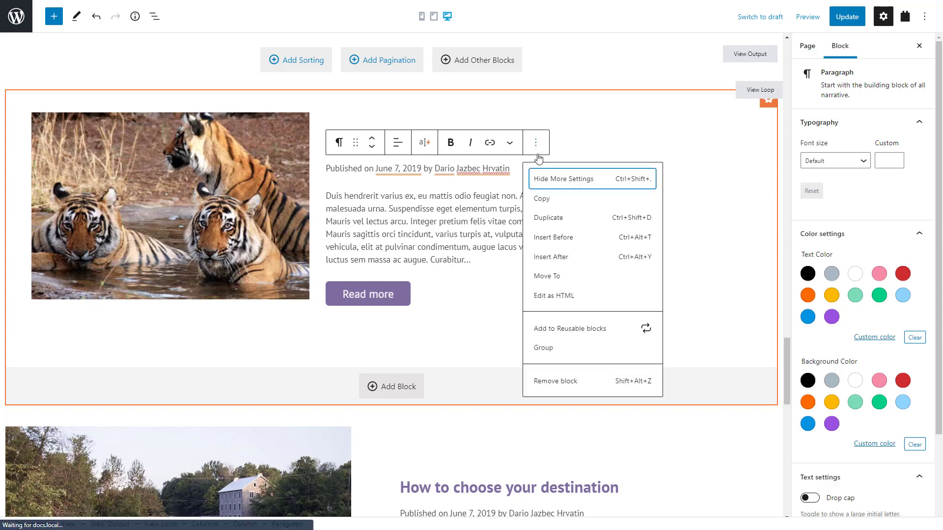
- Remove the old paragraph and add a paragraph-level heading reading 'Published on'
{"action": "left_click", "coordinate": [556, 383]}
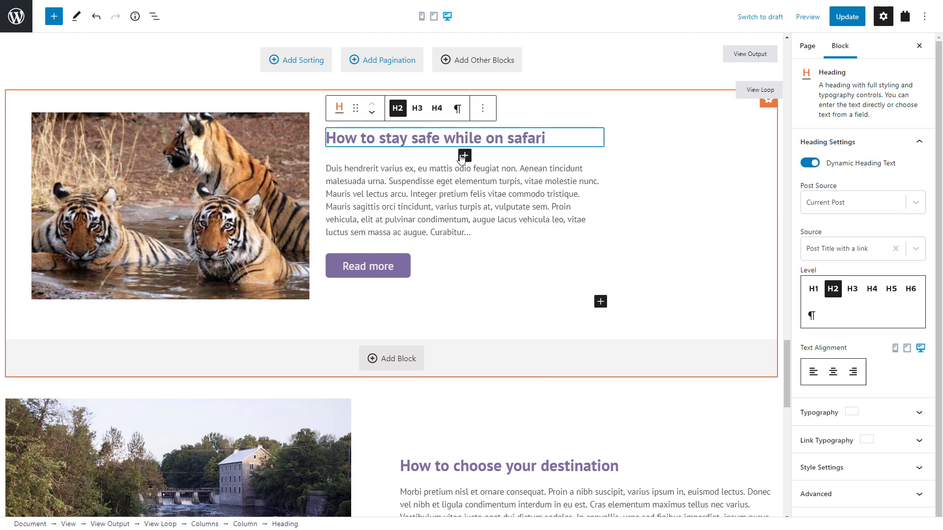
{"action": "left_click", "coordinate": [462, 157]}
{"action": "left_click", "coordinate": [523, 243]}
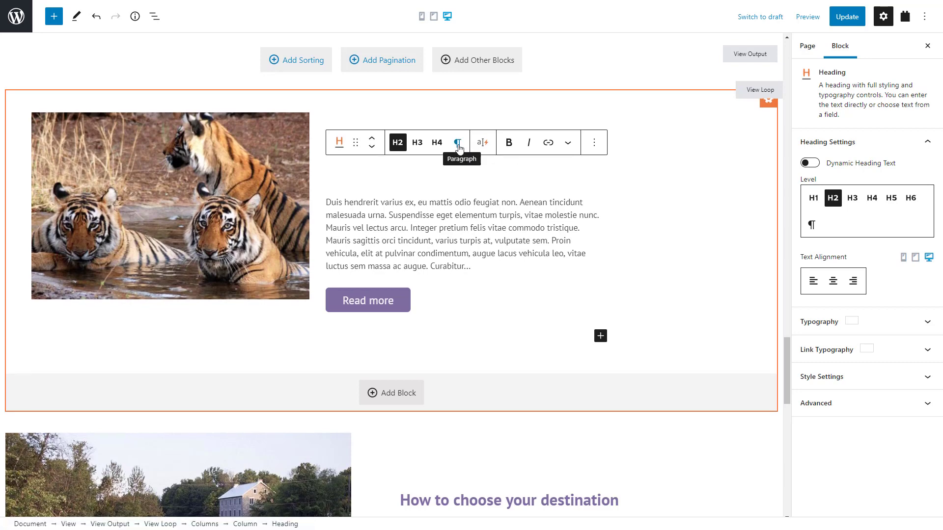
{"action": "left_click", "coordinate": [811, 225]}
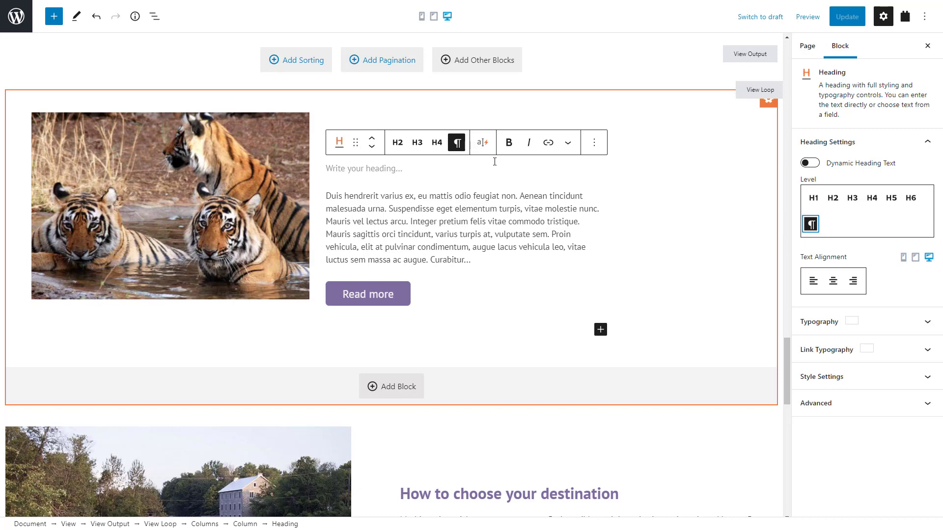
{"action": "left_click", "coordinate": [448, 168]}
{"action": "type", "text": "Published on"}
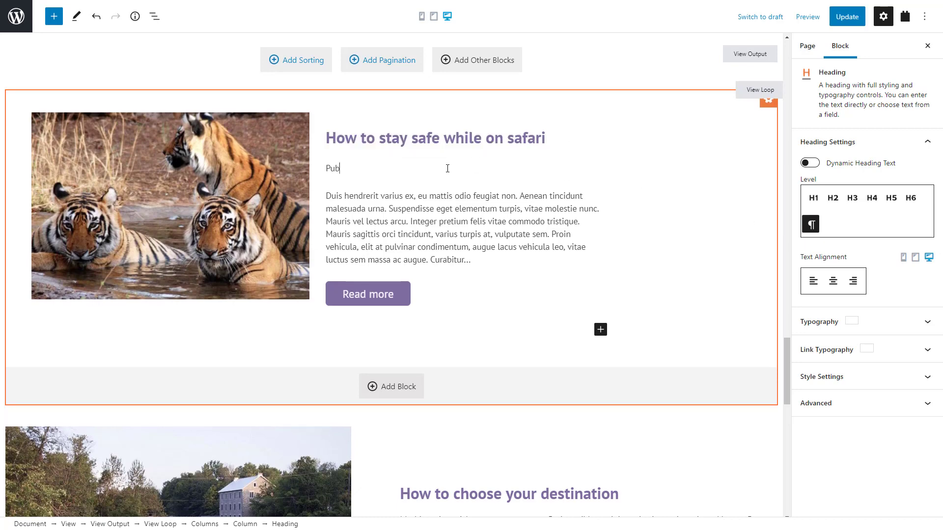
- Insert the dynamic Post Date into the heading, followed by ' by'
{"action": "left_click", "coordinate": [483, 142]}
{"action": "left_click", "coordinate": [421, 249]}
{"action": "left_click", "coordinate": [344, 383]}
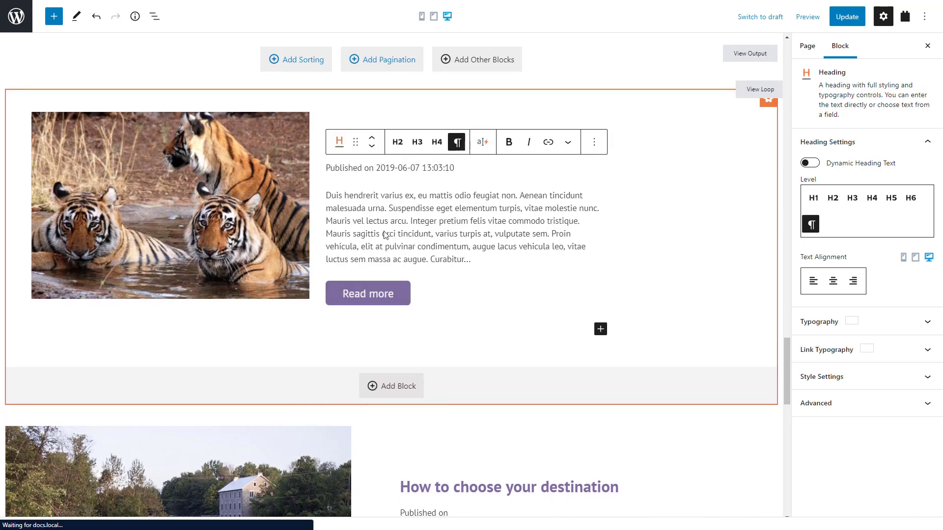
{"action": "left_click", "coordinate": [367, 322]}
{"action": "type", "text": "by"}
- Append the author's first name and Author Last Name as dynamic data
{"action": "left_click", "coordinate": [483, 142]}
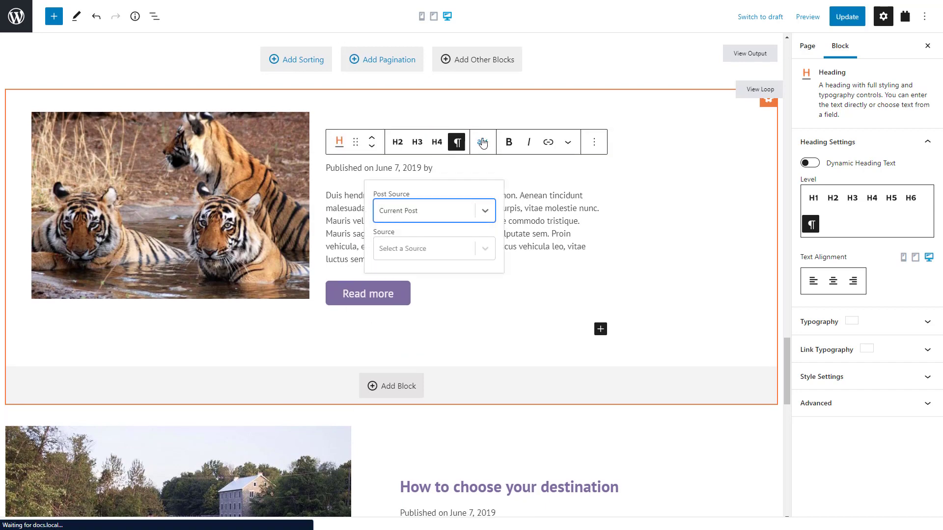
{"action": "left_click", "coordinate": [420, 248]}
{"action": "left_click", "coordinate": [426, 334]}
{"action": "left_click", "coordinate": [483, 143]}
{"action": "left_click", "coordinate": [432, 247]}
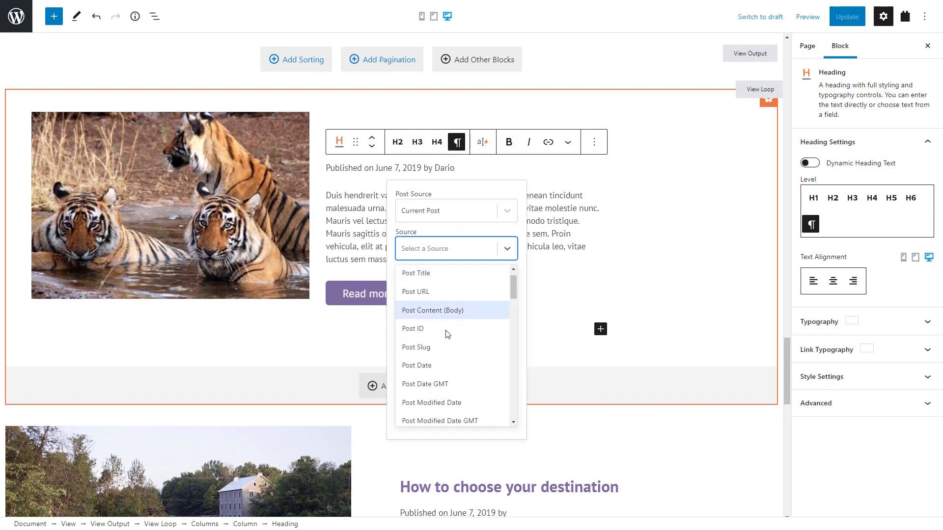
{"action": "scroll", "coordinate": [444, 346], "scroll_direction": "down", "scroll_amount": 5}
{"action": "left_click", "coordinate": [444, 347]}
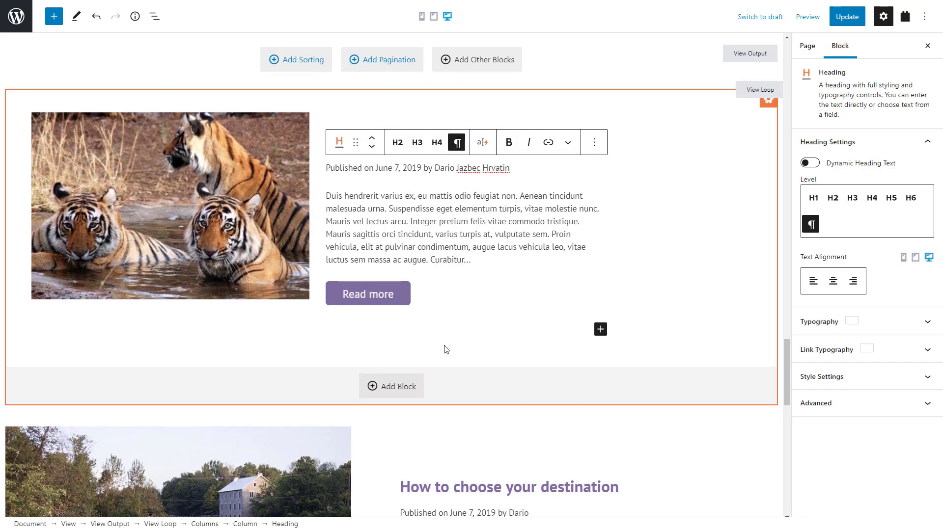
- Set the line's font to Barlow Condensed, size Medium (20), letter spacing 1 px
{"action": "left_click", "coordinate": [816, 324]}
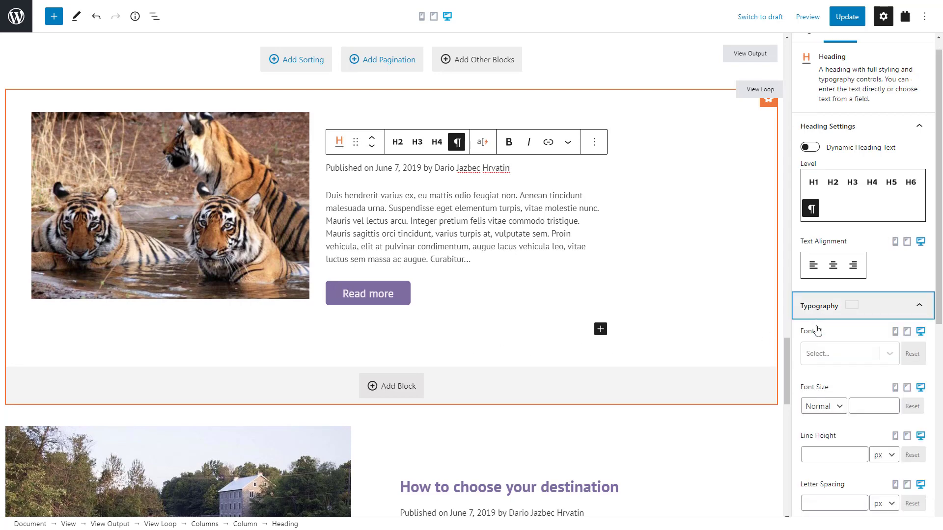
{"action": "left_click", "coordinate": [831, 109]}
{"action": "type", "text": "barl"}
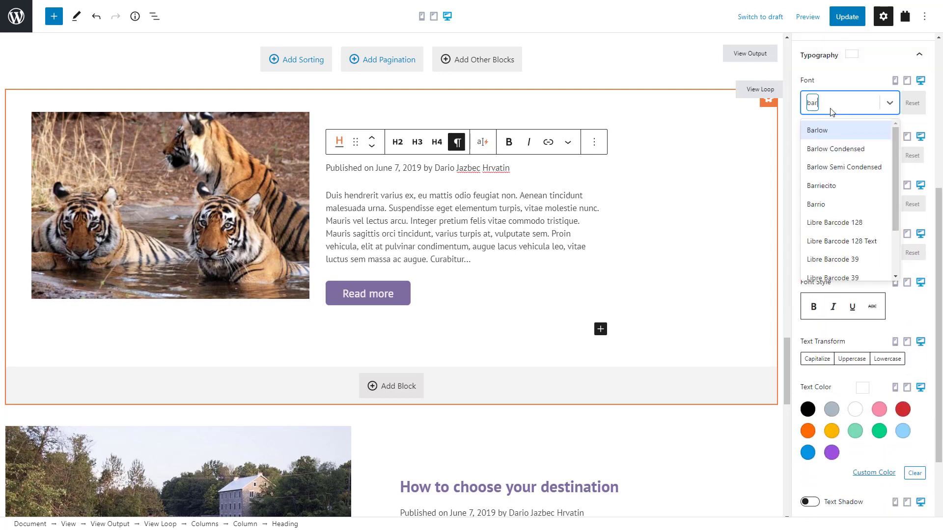
{"action": "left_click", "coordinate": [833, 149]}
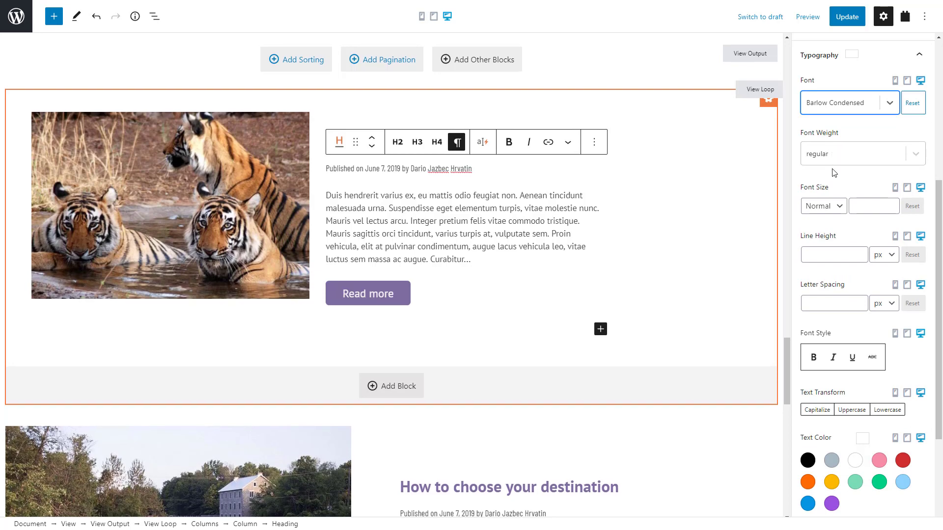
{"action": "left_click", "coordinate": [825, 206]}
{"action": "left_click", "coordinate": [831, 238]}
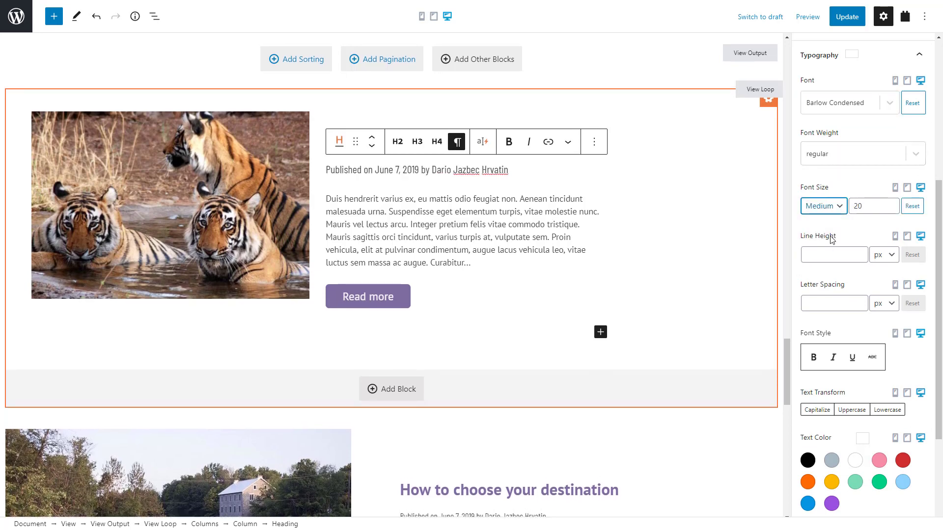
{"action": "left_click", "coordinate": [859, 300]}
{"action": "left_click", "coordinate": [866, 64]}
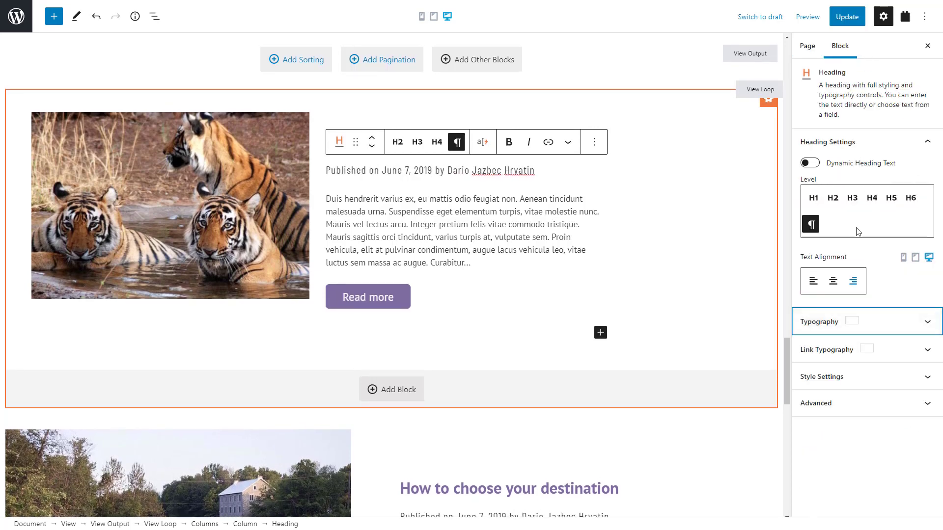
- Enable margin and padding in the line's style settings
{"action": "left_click", "coordinate": [853, 377]}
{"action": "left_click", "coordinate": [810, 357]}
{"action": "scroll", "coordinate": [811, 358], "scroll_direction": "down", "scroll_amount": 3}
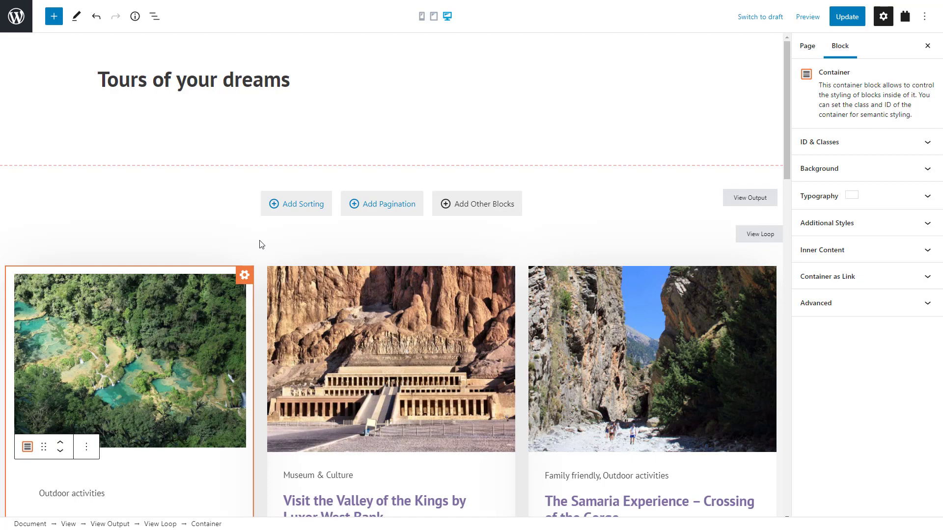
- Scroll down to the 'Tours of your dreams' tour card loop
{"action": "scroll", "coordinate": [261, 244], "scroll_direction": "down", "scroll_amount": 5}
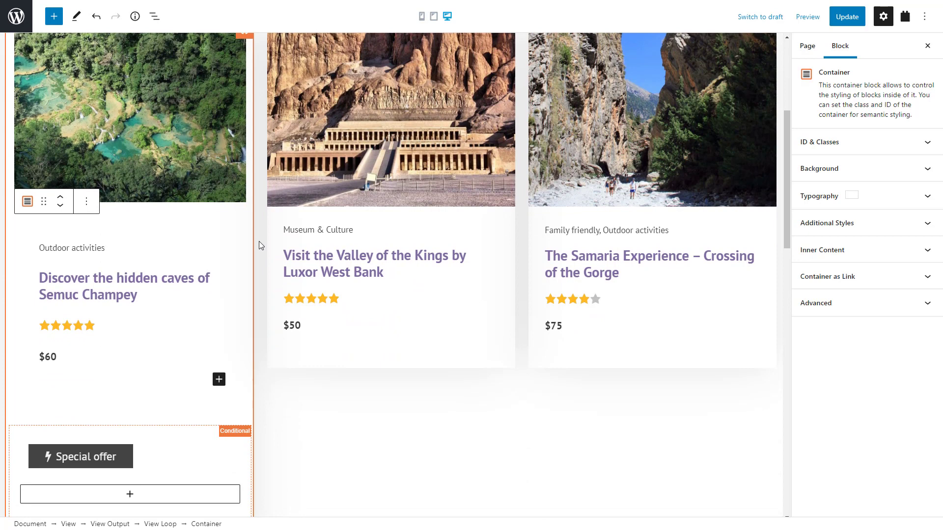
- Add a button to the tour card with the text 'More about'
{"action": "left_click", "coordinate": [220, 380]}
{"action": "left_click", "coordinate": [308, 247]}
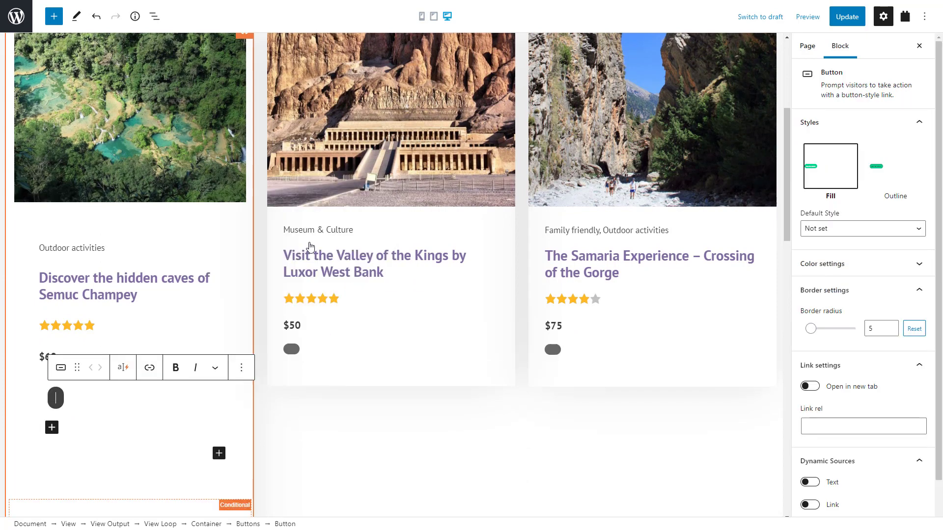
{"action": "type", "text": "More about"}
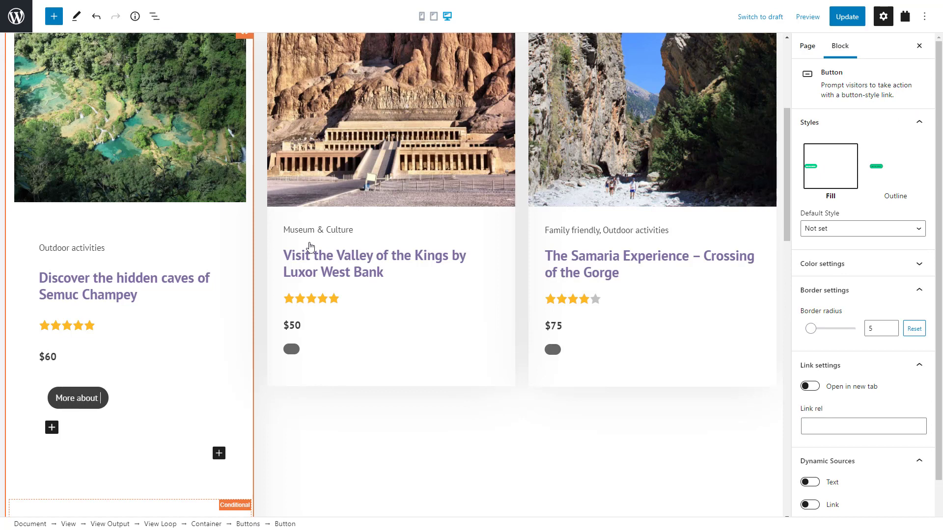
- Append the Tours field 'More info website - link text' to the button, e.g. 'More about Luxor'
{"action": "left_click", "coordinate": [122, 369]}
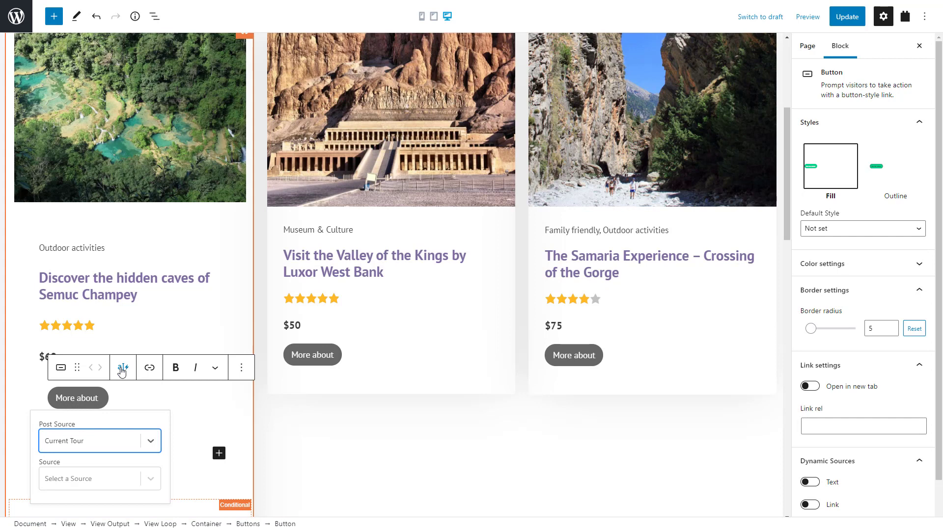
{"action": "left_click", "coordinate": [105, 479]}
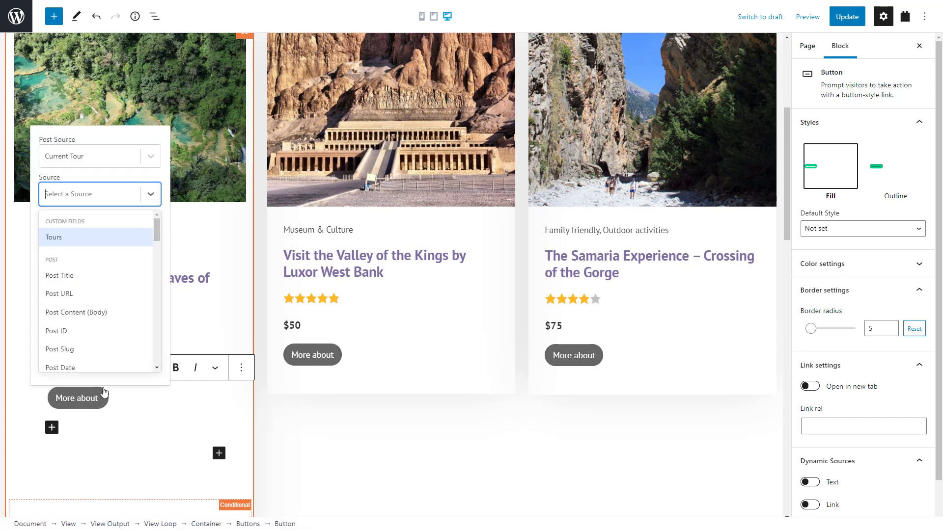
{"action": "left_click", "coordinate": [86, 237]}
{"action": "left_click", "coordinate": [90, 363]}
{"action": "scroll", "coordinate": [88, 365], "scroll_direction": "down", "scroll_amount": 3}
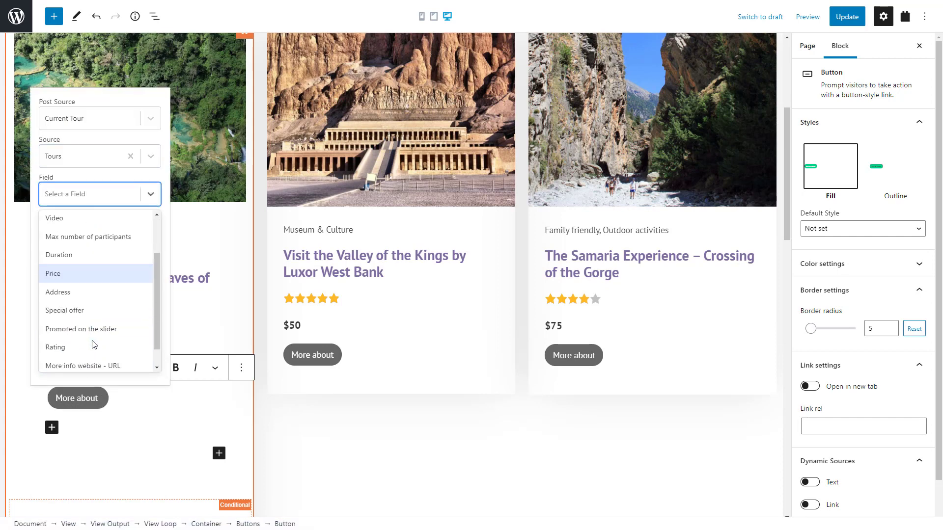
{"action": "left_click", "coordinate": [96, 363]}
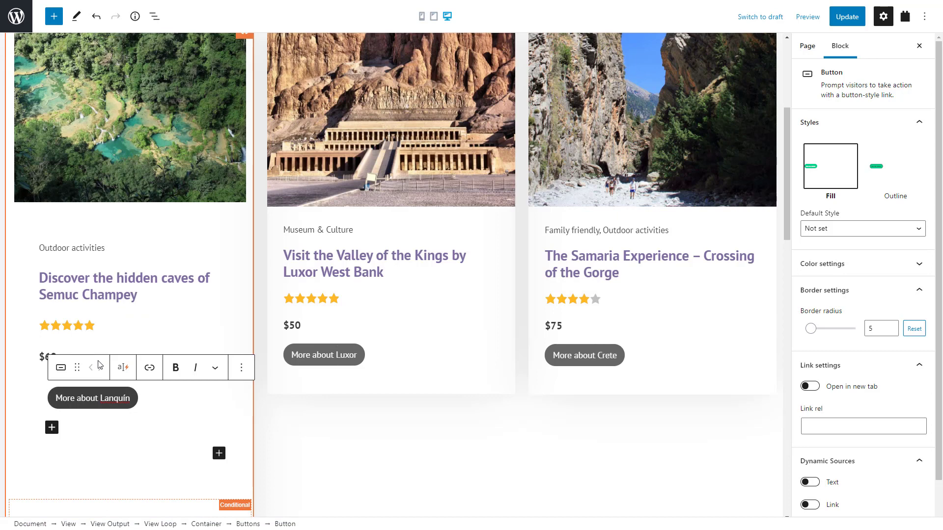
{"action": "left_click", "coordinate": [109, 401]}
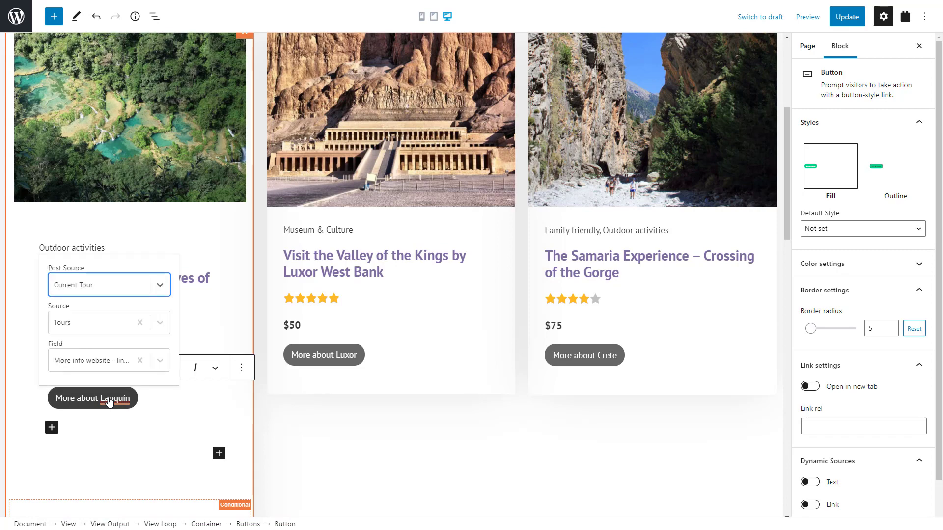